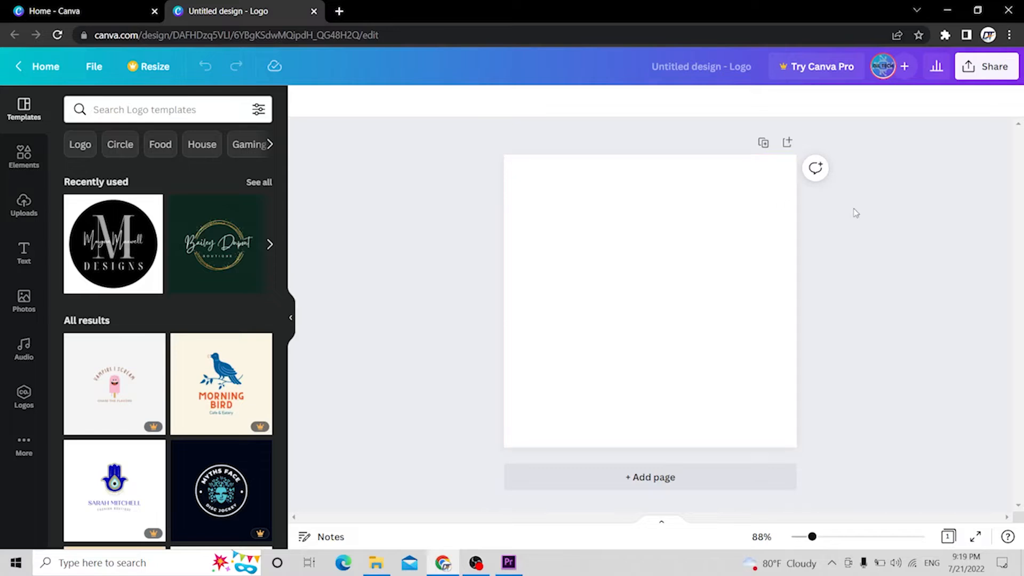
Set the blank page's background to a custom dark purple, starting from the default violet
click(766, 215)
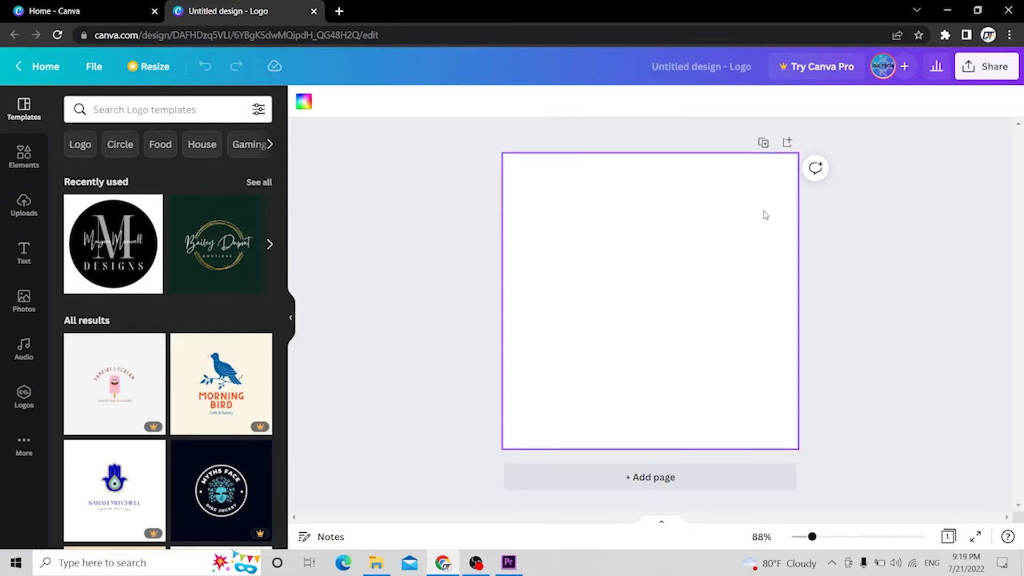
click(303, 107)
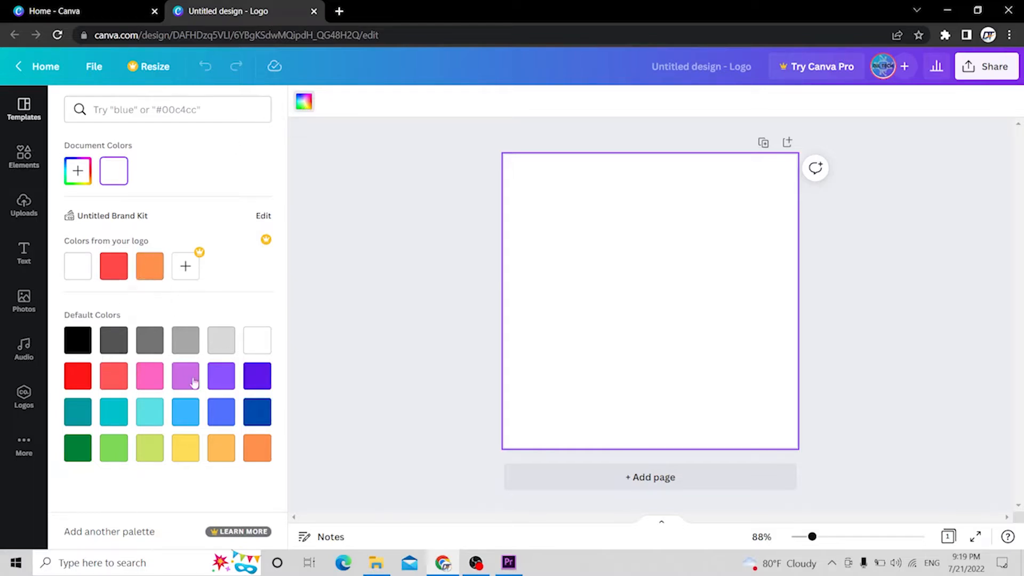
click(219, 376)
click(254, 380)
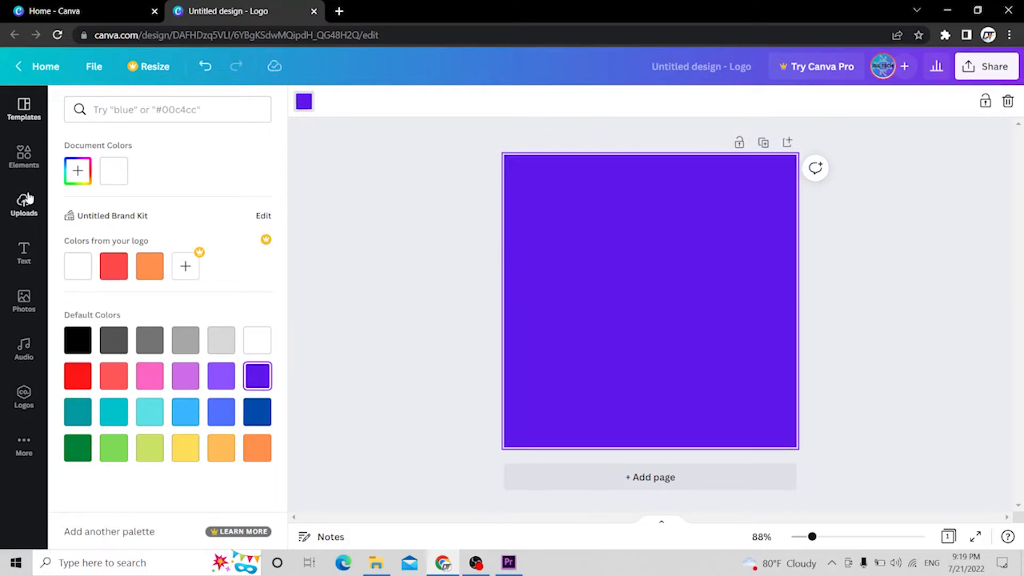
click(78, 171)
mouse_move(224, 218)
mouse_down()
mouse_move(229, 208)
mouse_move(206, 211)
mouse_move(233, 224)
mouse_up()
click(651, 286)
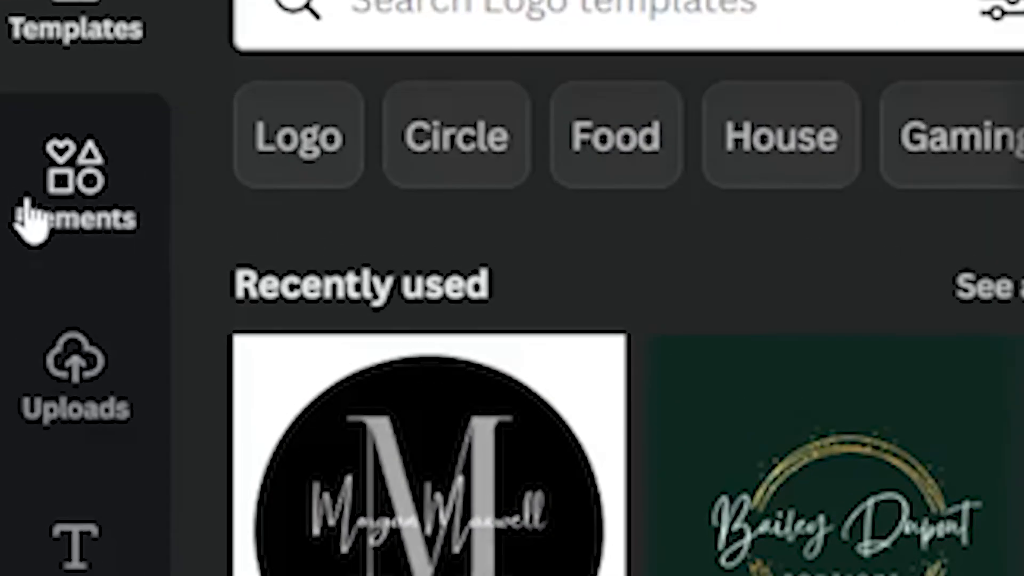
Add the hooded figure shield graphic from the elements library, enlarge it and center it horizontally on the page
click(14, 160)
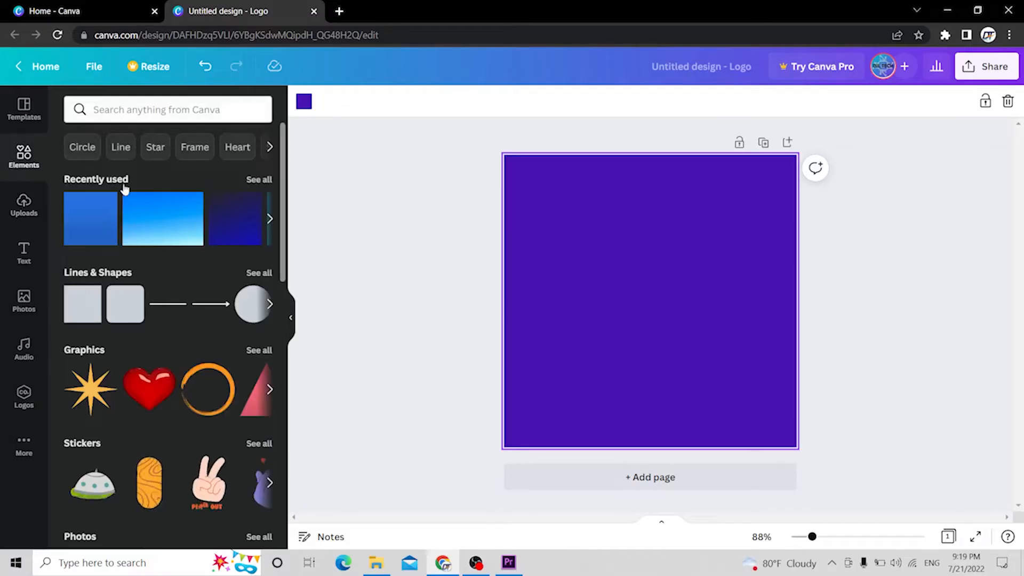
click(104, 107)
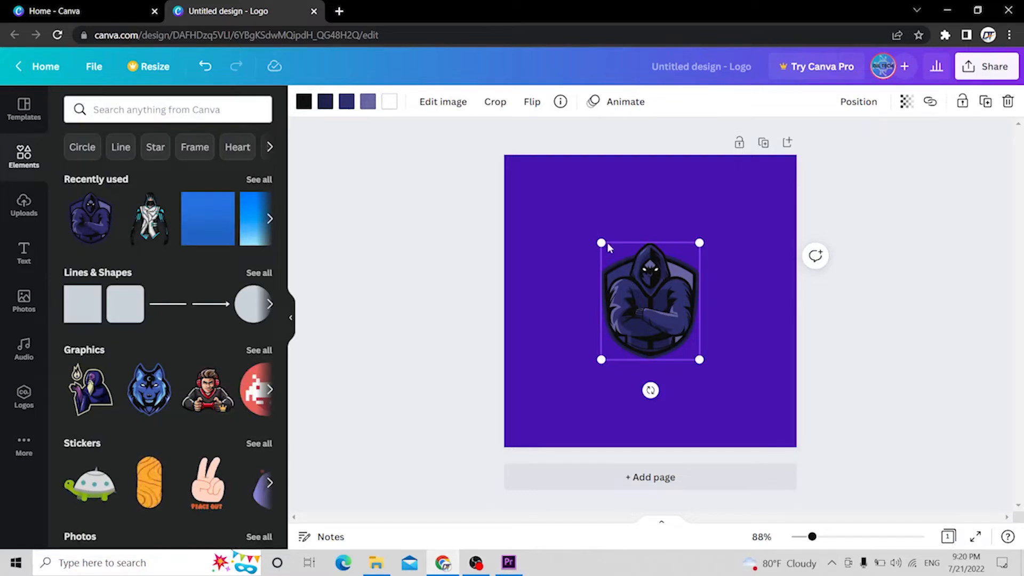
drag(601, 243, 534, 163)
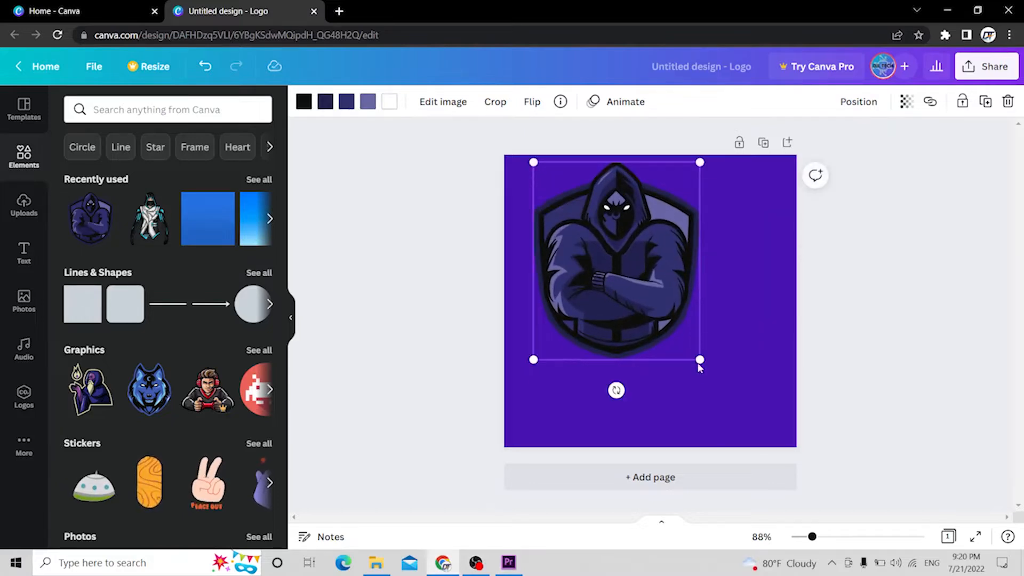
drag(700, 366, 734, 389)
drag(675, 318, 690, 326)
click(779, 307)
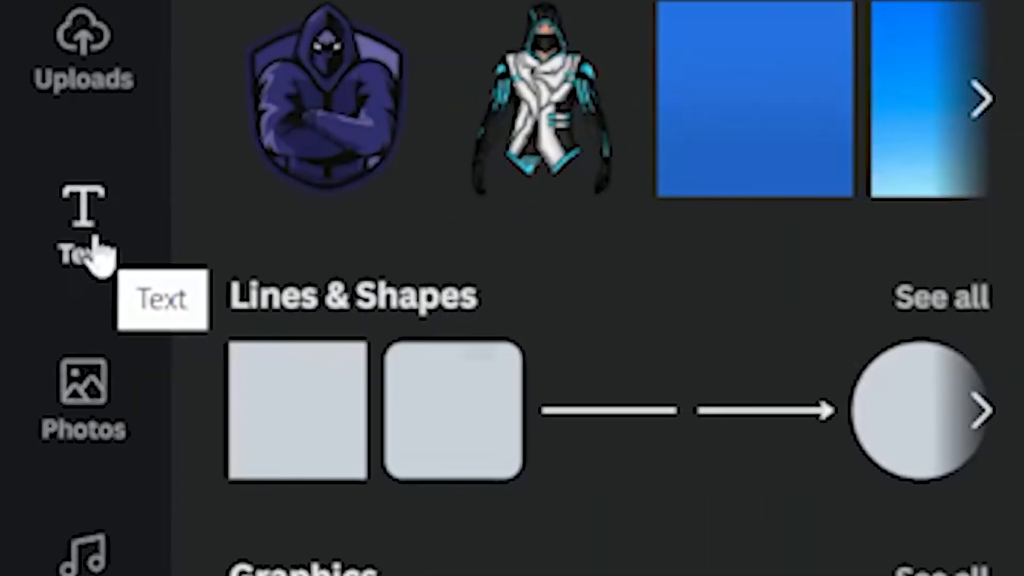
Add a heading to the page with the text "GAMING LOGO"
click(33, 257)
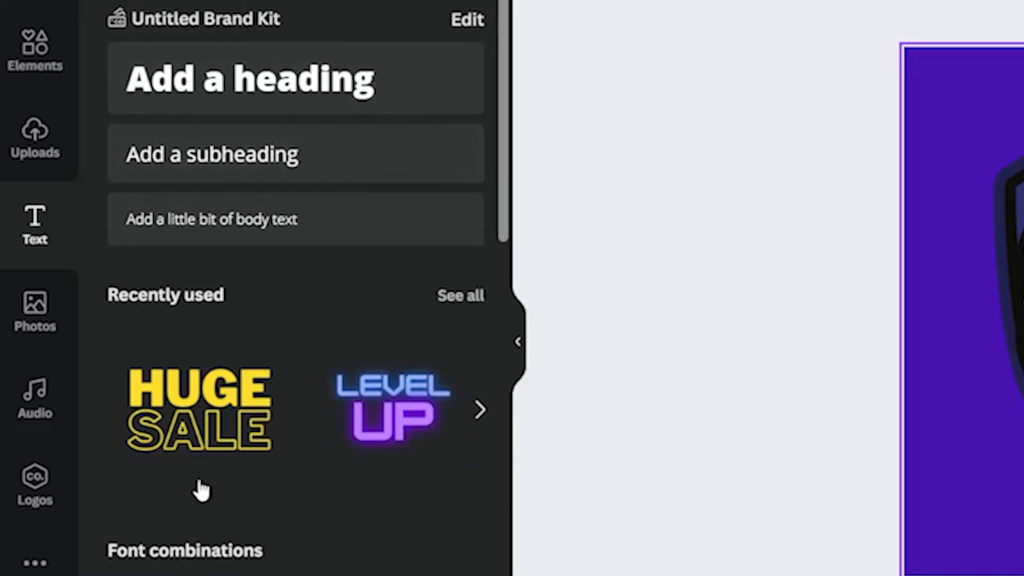
scroll(346, 544, down, 5)
scroll(356, 534, up, 4)
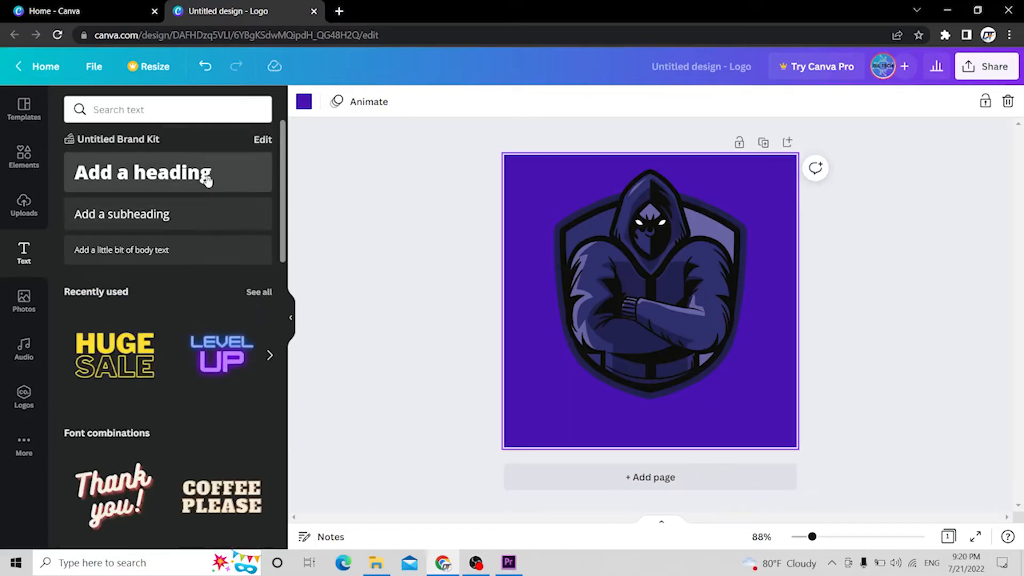
click(209, 177)
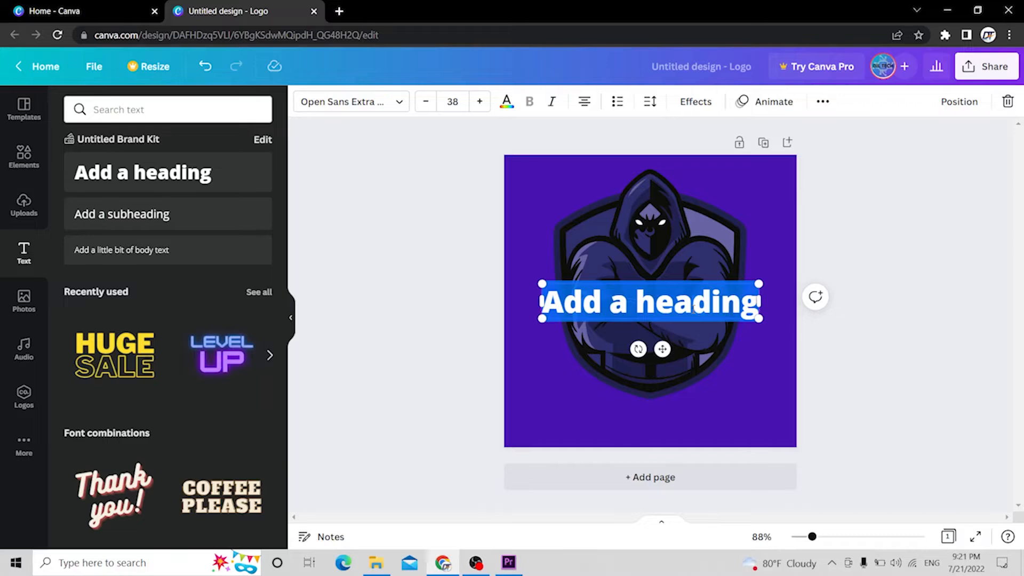
key(BackSpace)
text(G)
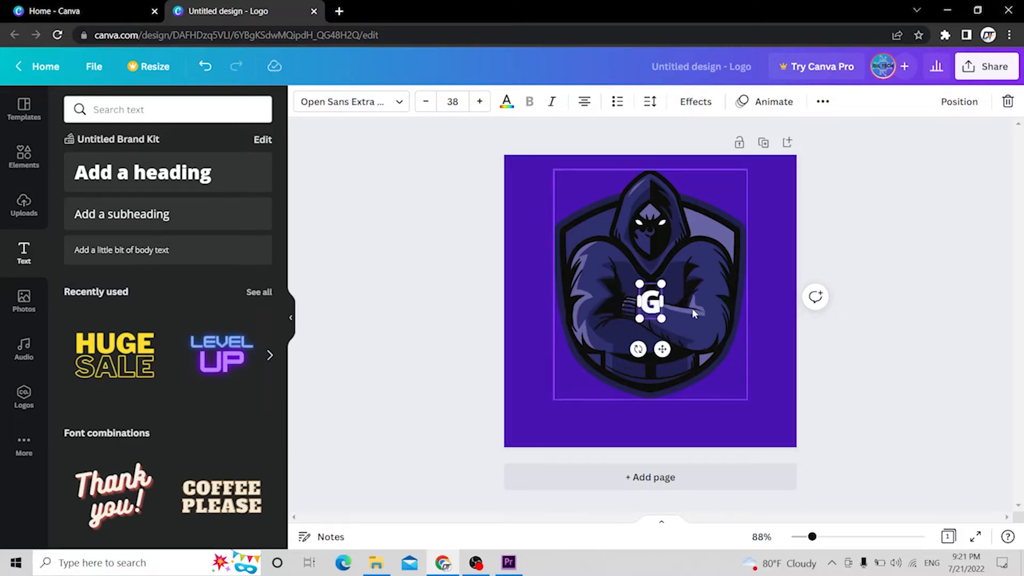
text(AMING)
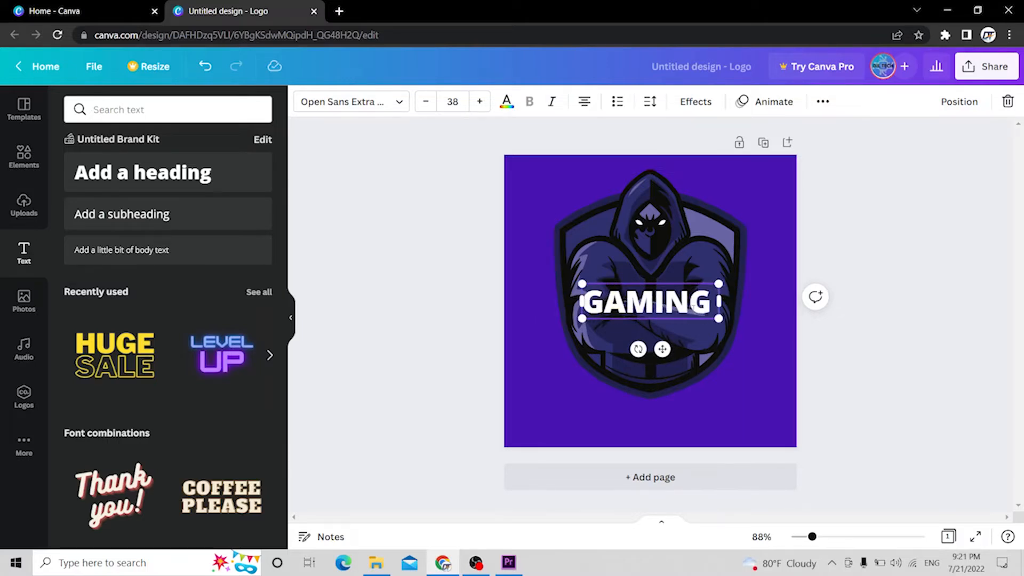
text( LOGO)
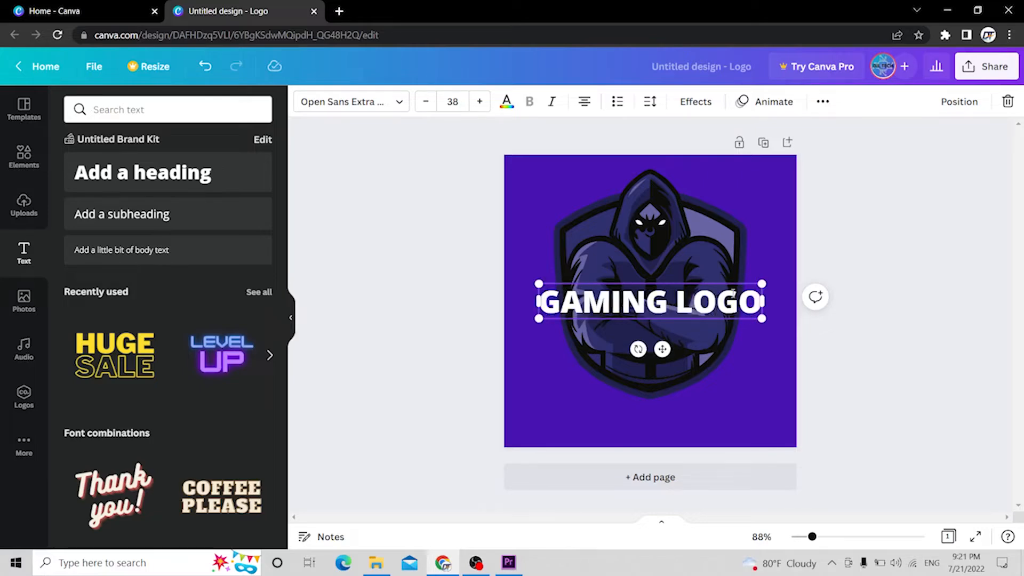
click(768, 250)
Recolor the GAMING LOGO heading with the light muted purple document color and place it just below the hooded figure
click(705, 310)
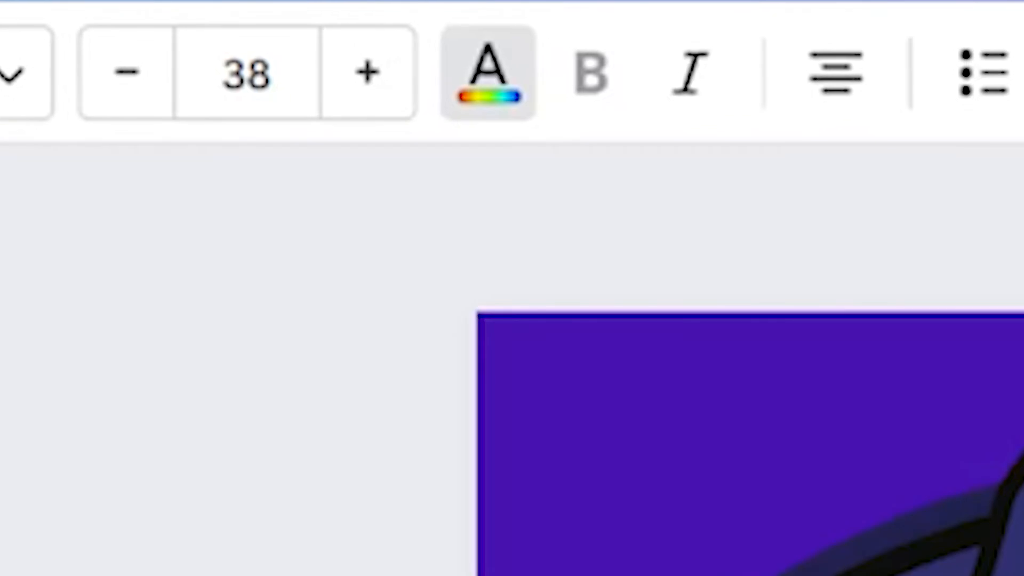
click(483, 84)
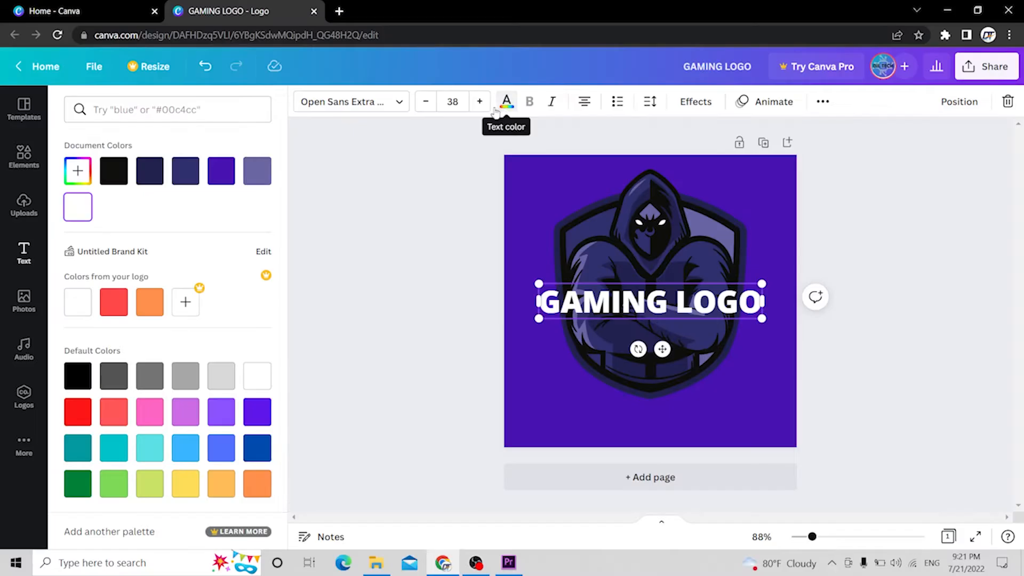
click(251, 180)
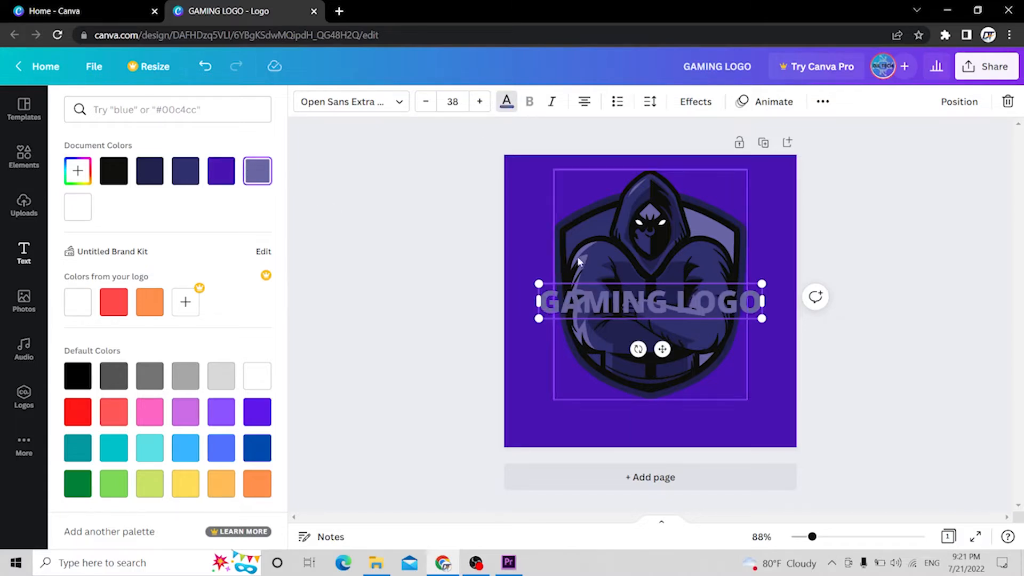
click(535, 250)
drag(618, 294, 620, 404)
click(765, 371)
Change the GAMING LOGO heading's font to Alegreya Sans SC Black
click(737, 405)
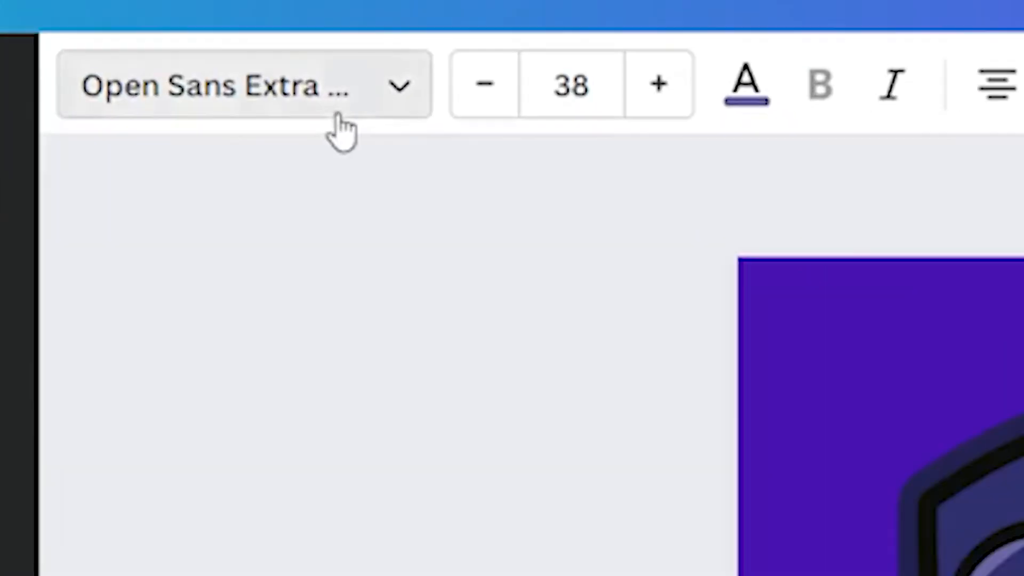
click(381, 110)
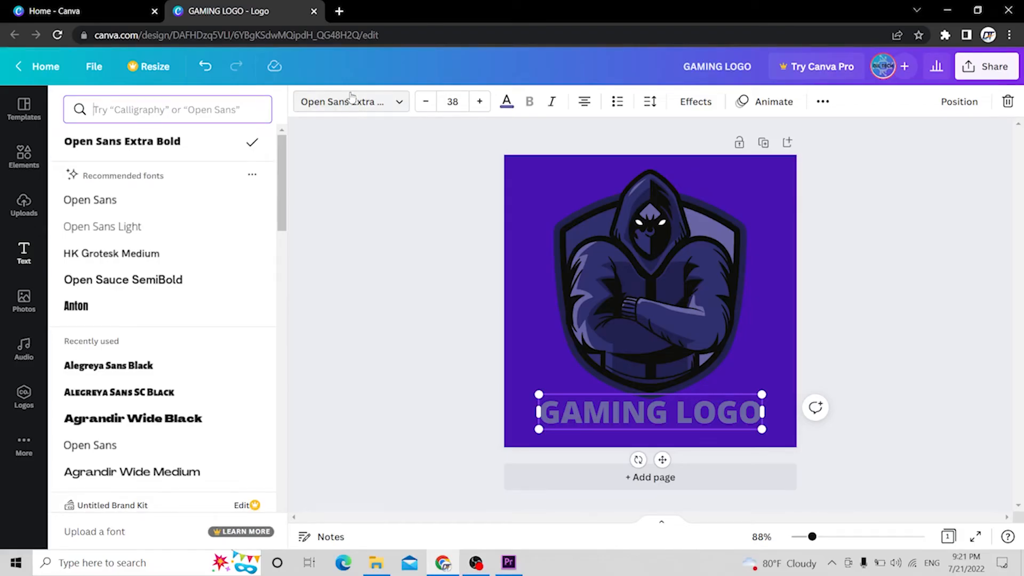
scroll(141, 181, down, 15)
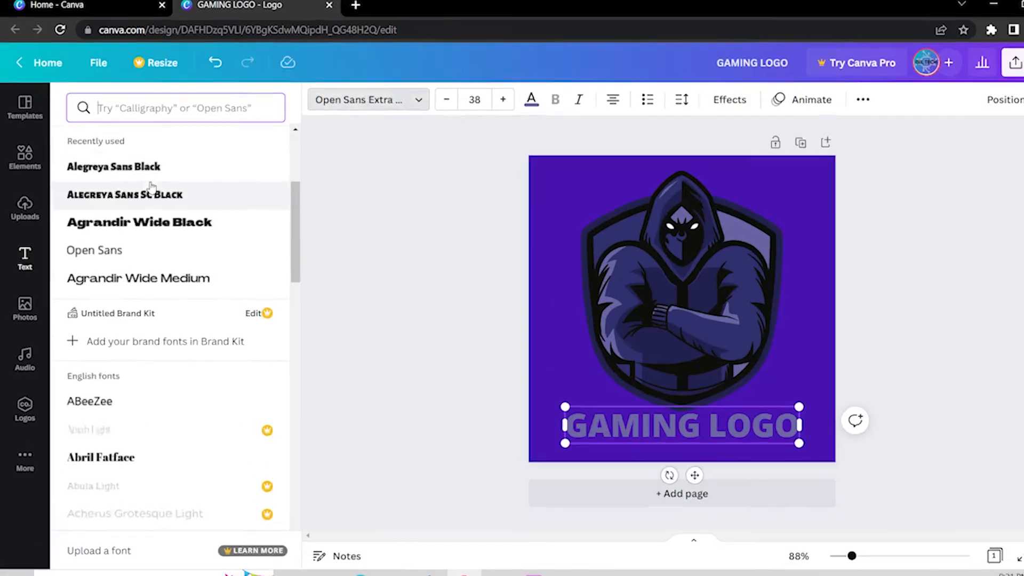
scroll(160, 224, up, 8)
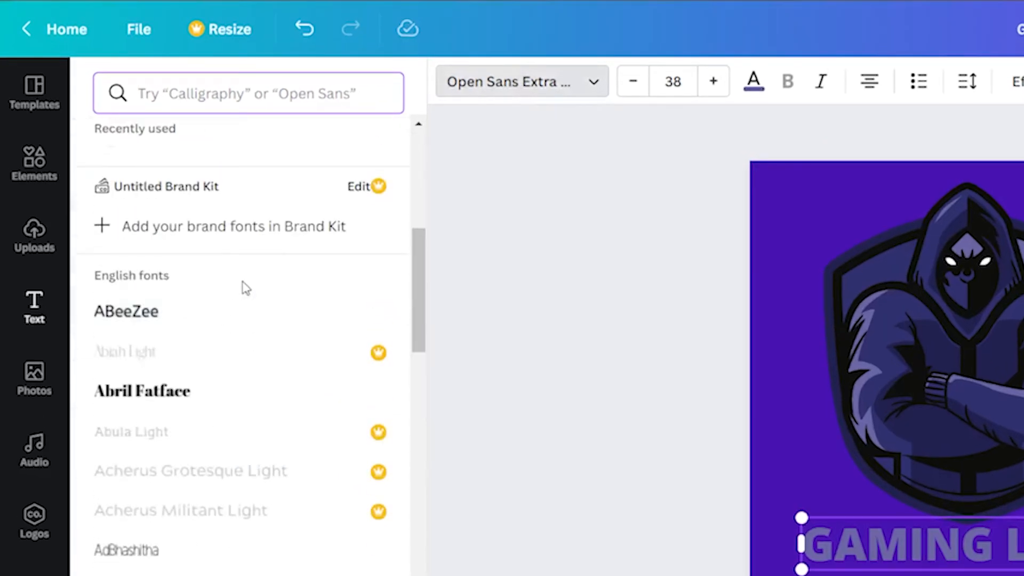
scroll(245, 288, up, 7)
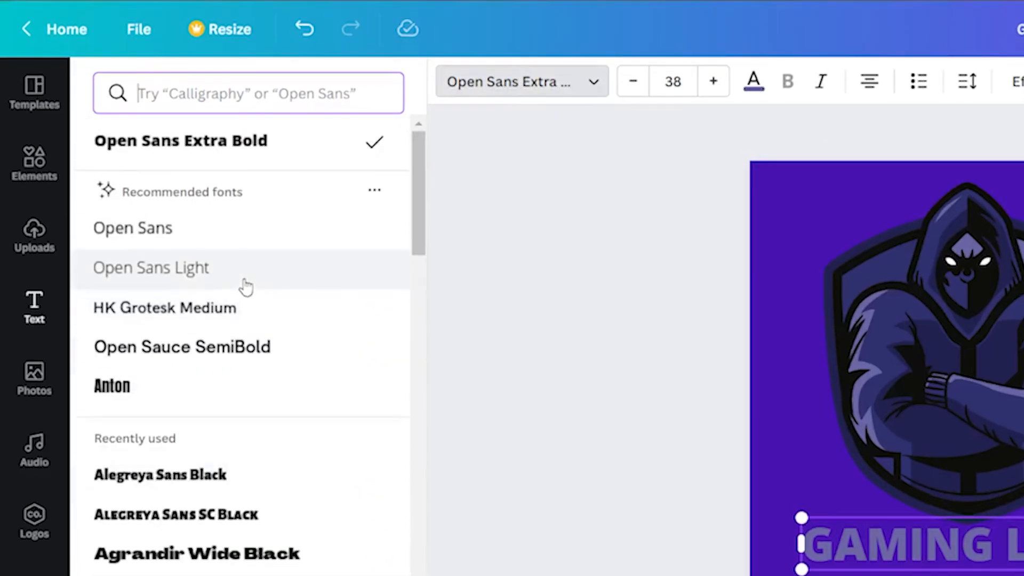
click(205, 483)
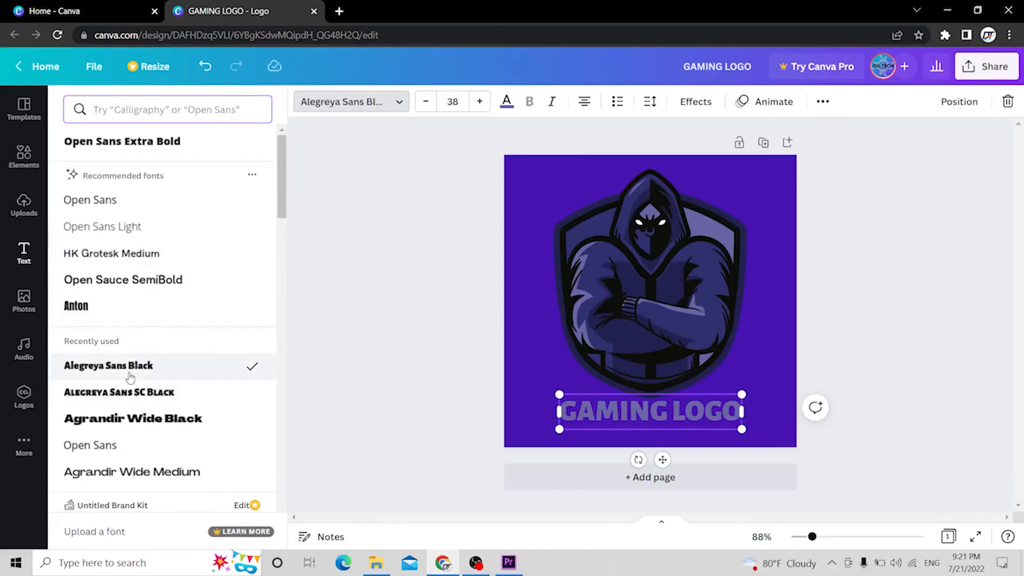
click(144, 388)
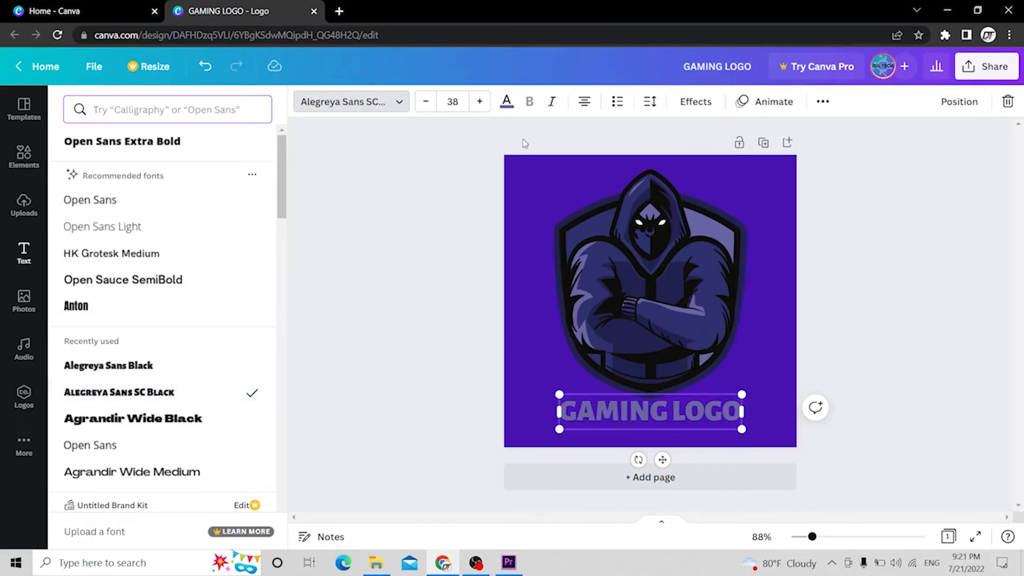
Change the page background to the navy blue document color taken from the graphic
click(770, 303)
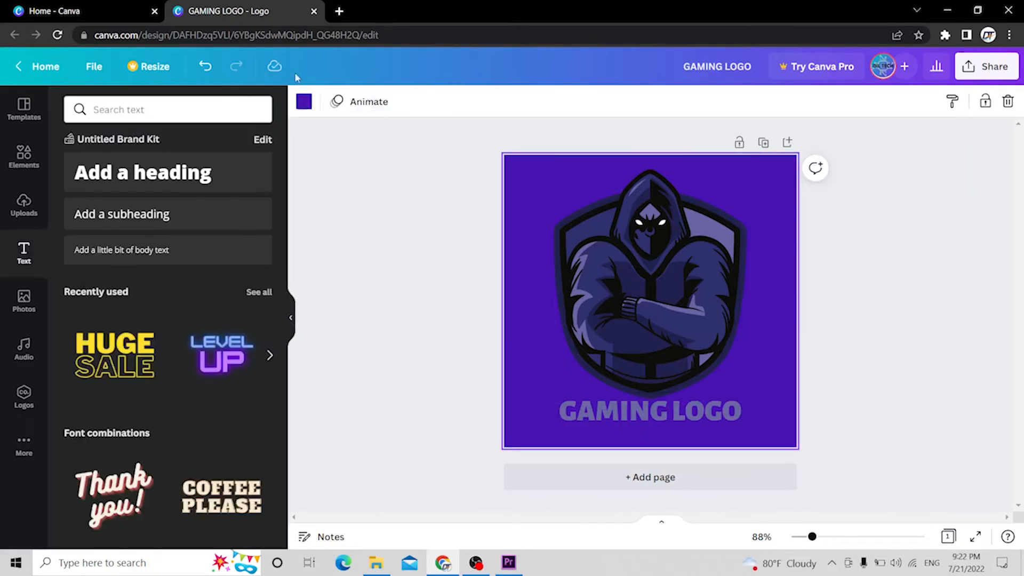
click(299, 106)
click(192, 176)
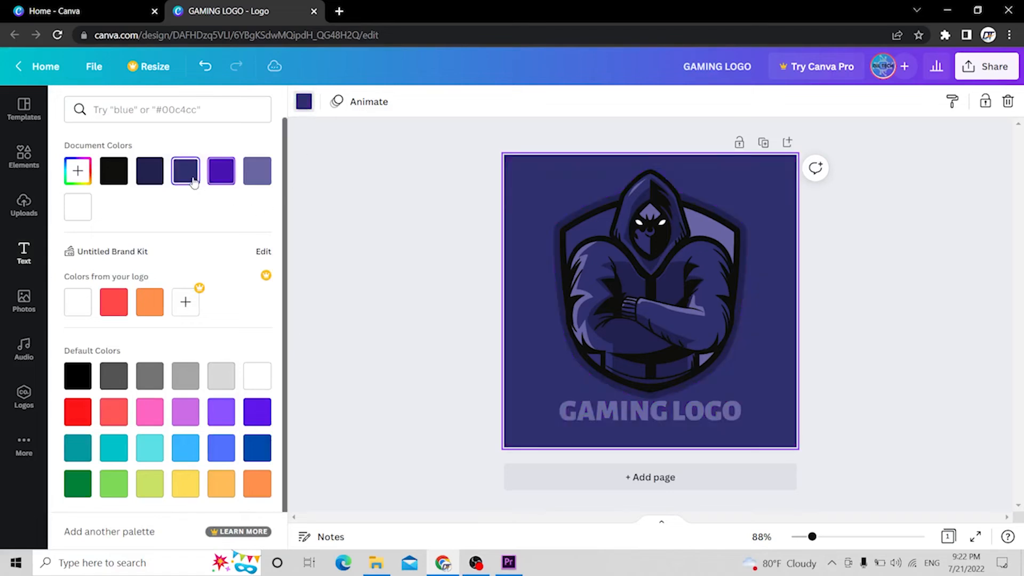
click(716, 406)
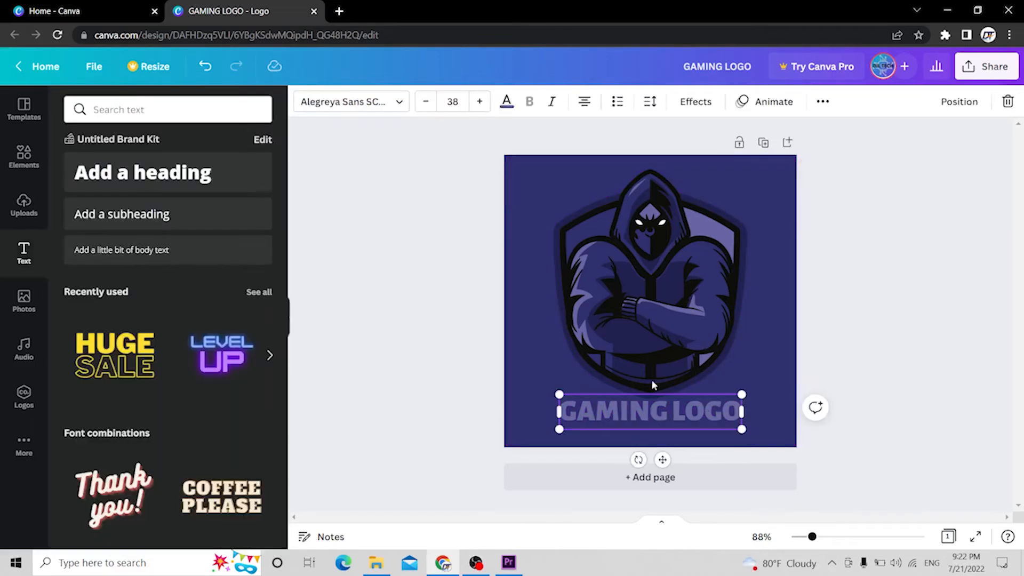
click(506, 104)
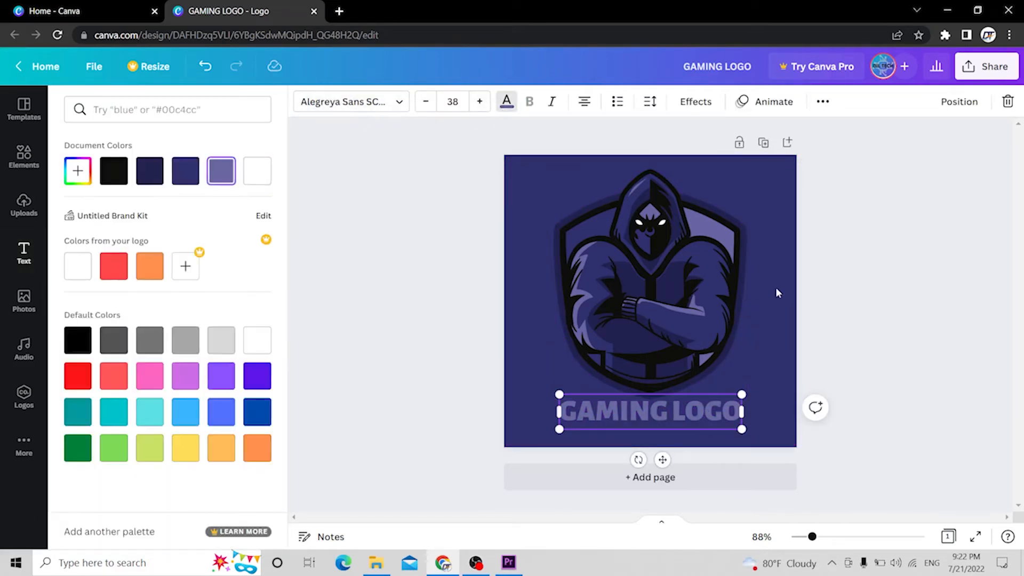
click(795, 322)
click(748, 316)
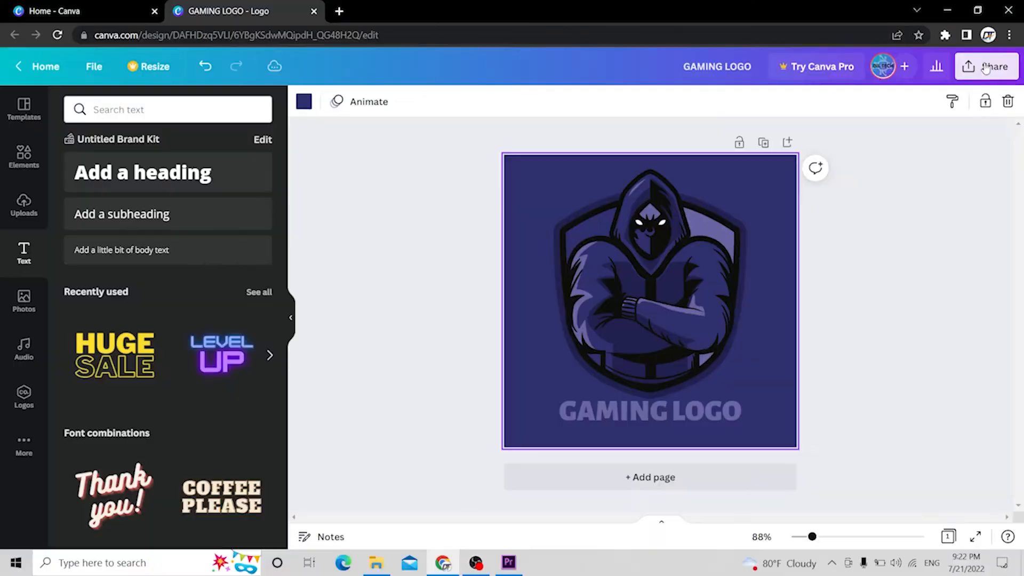
Download the finished logo as a PNG file and open the options for the downloaded file
click(913, 109)
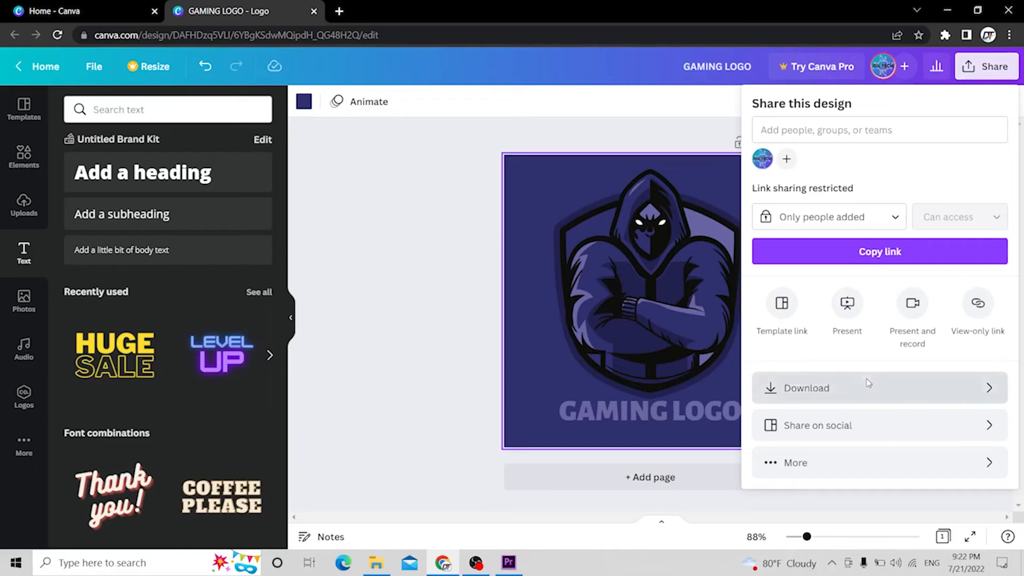
click(869, 383)
click(901, 162)
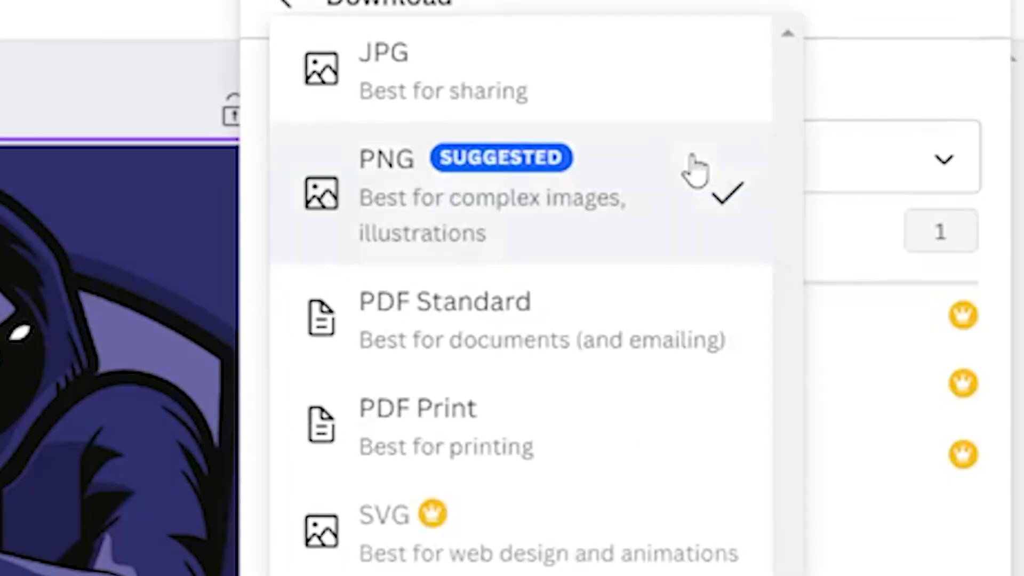
click(539, 229)
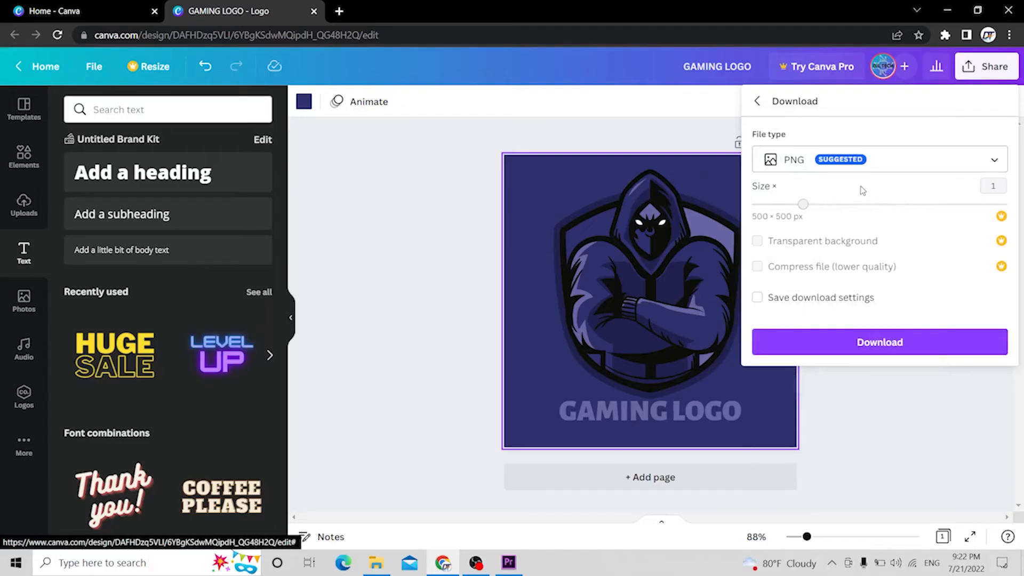
click(900, 343)
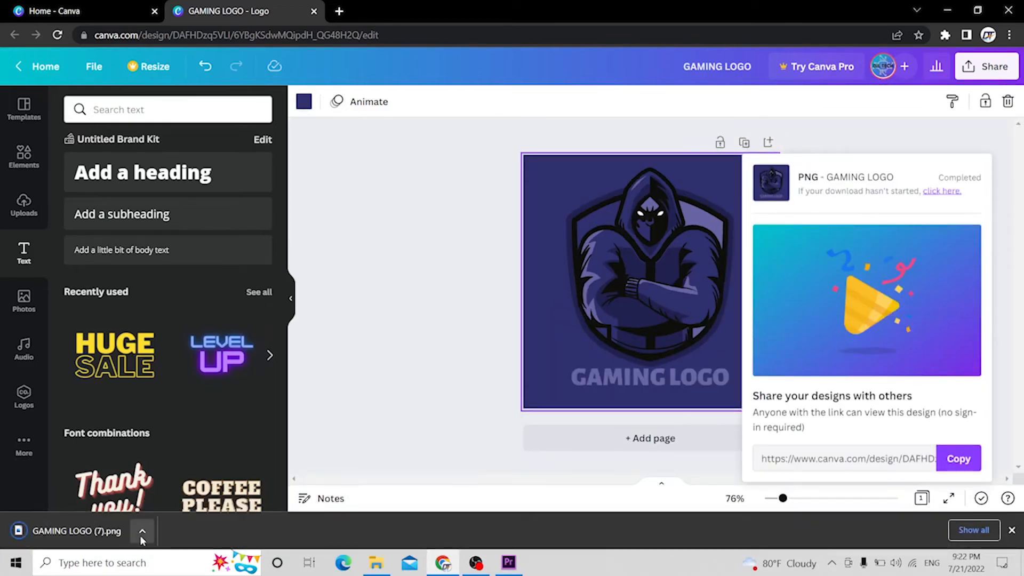
click(141, 532)
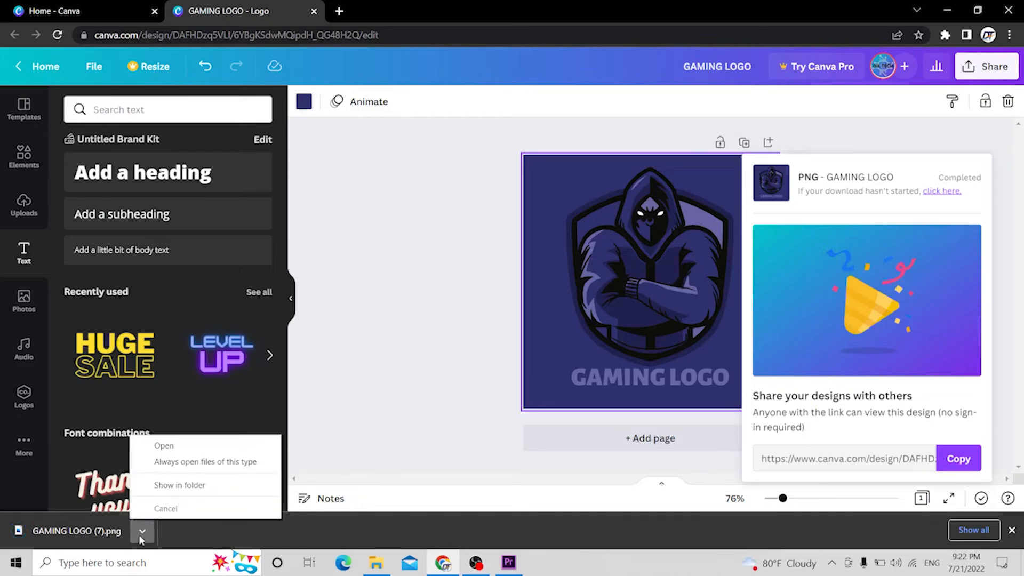